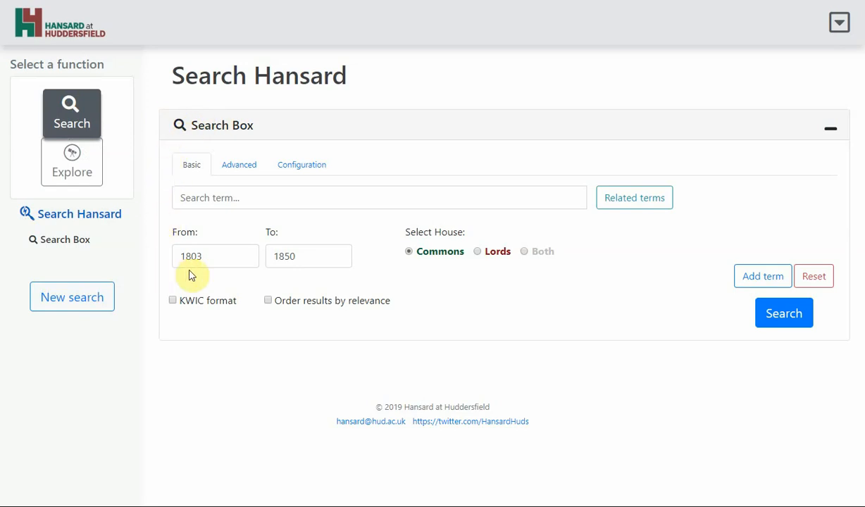
Step: Set the search date range from 1900 to 2005
mouse_move(218, 255)
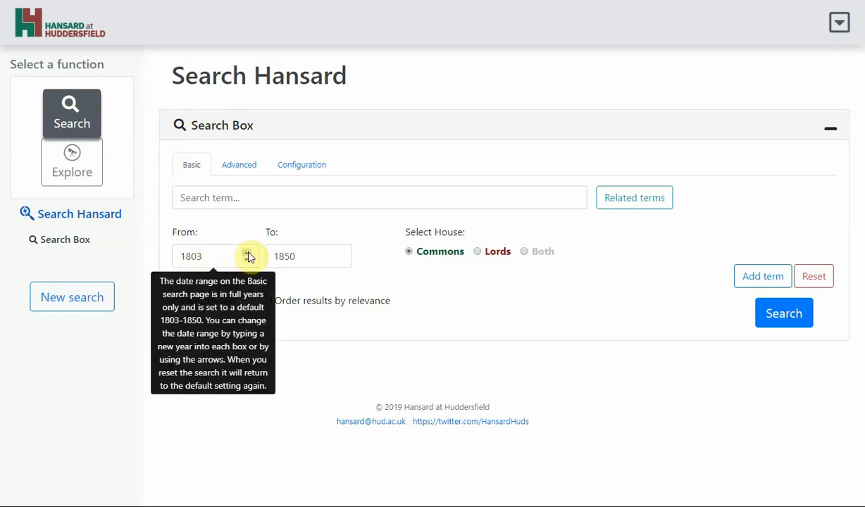
click(232, 254)
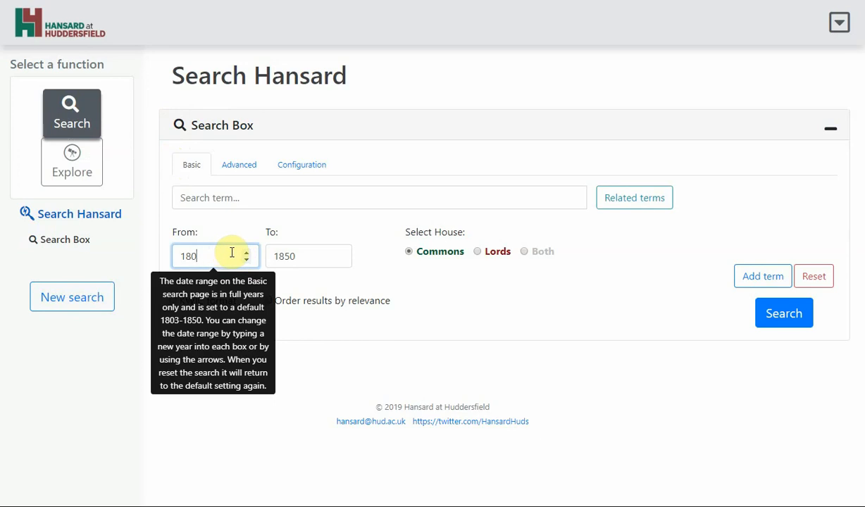
text(1900)
click(303, 272)
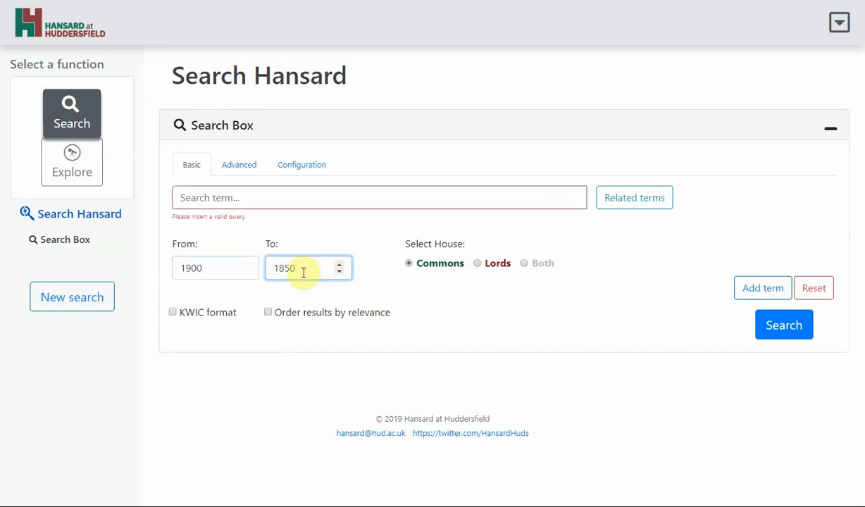
key(BackSpace)
key(BackSpace)
text(2004)
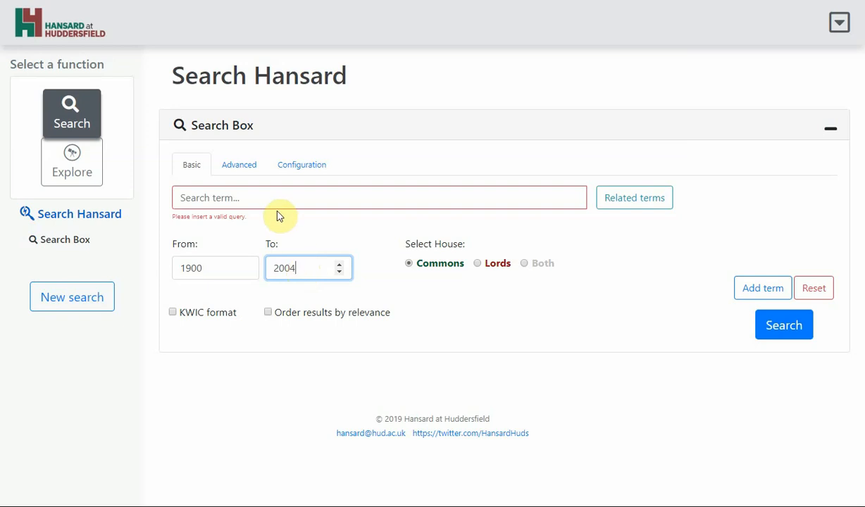
key(Up)
Step: Search the Commons debates for the term nuclear to plot its distribution graph
click(280, 192)
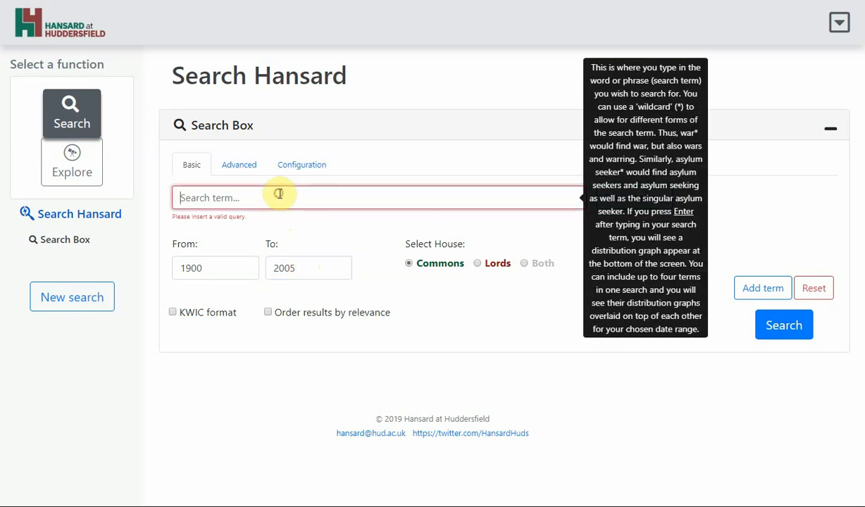
text(nuclear)
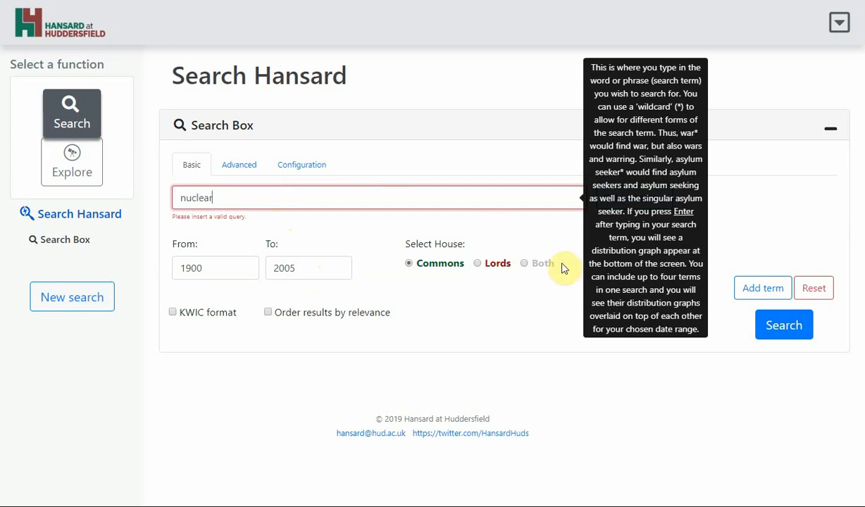
click(784, 327)
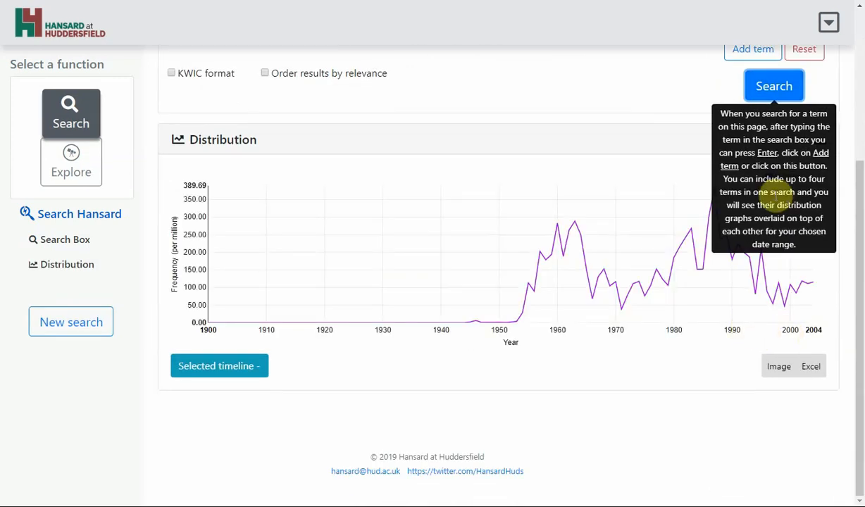
Step: Change the start year to 1945 and refresh the nuclear distribution graph
click(676, 172)
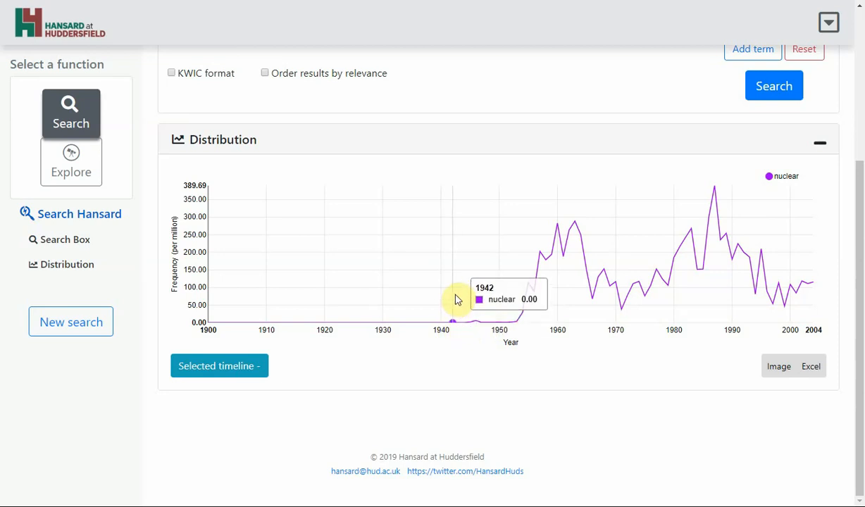
drag(861, 303, 860, 257)
click(206, 98)
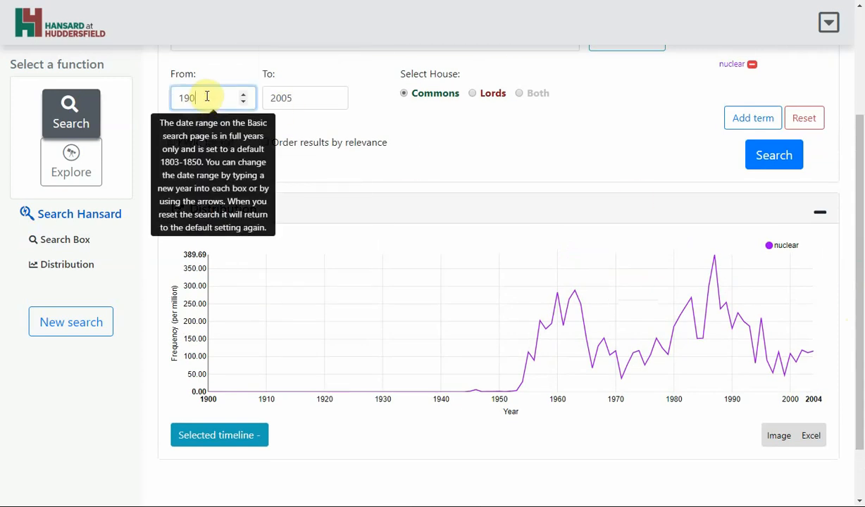
text(1945)
scroll(396, 121, down, 1)
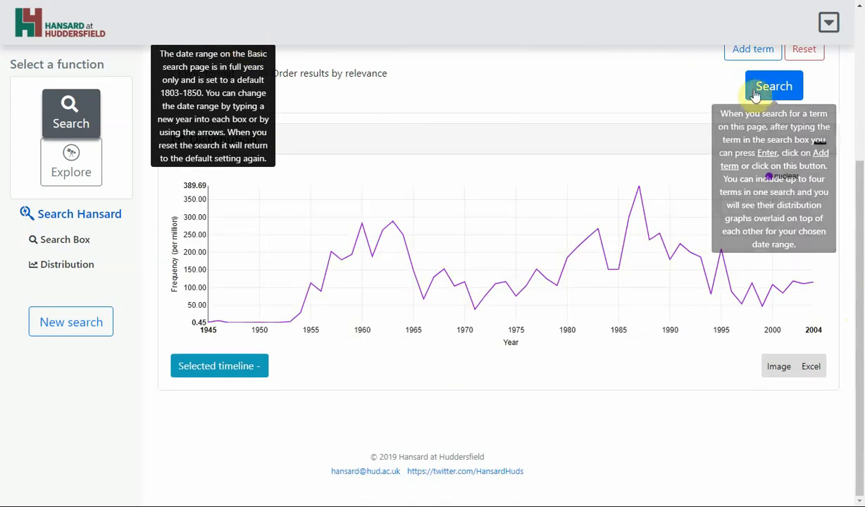
drag(858, 175, 859, 107)
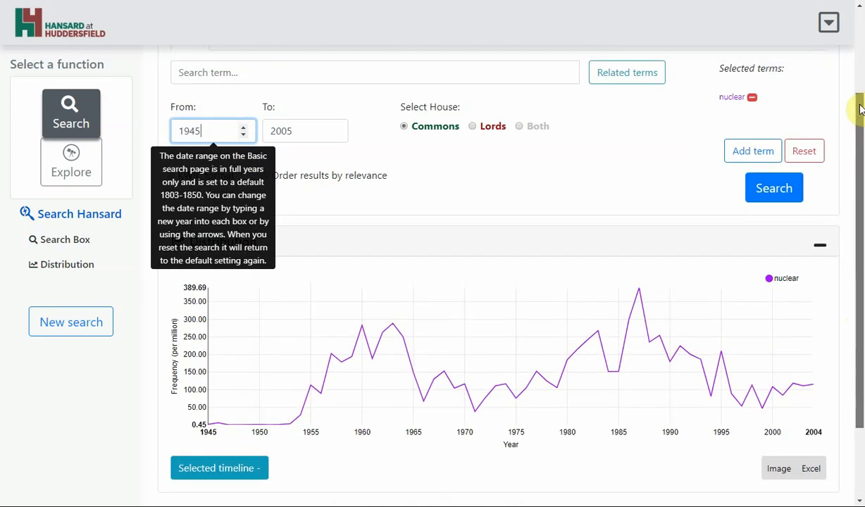
Step: Add atomic as a second search term and plot it alongside nuclear
click(416, 73)
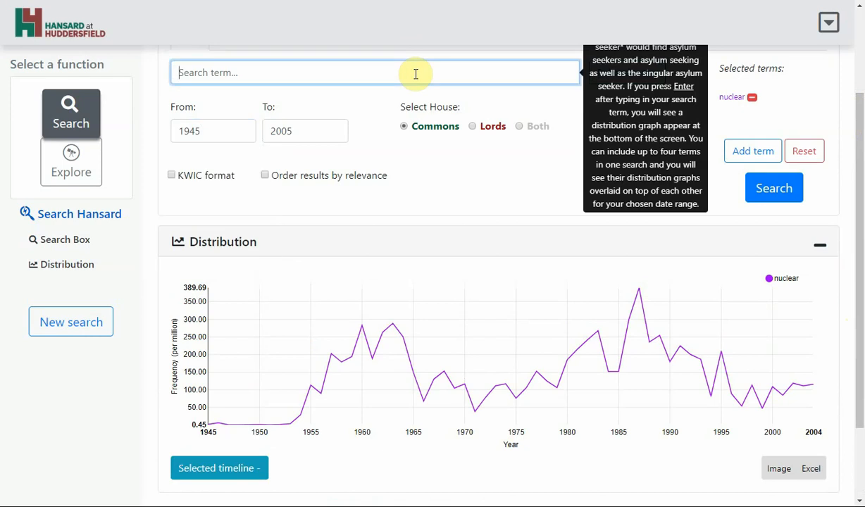
text(atomic)
click(783, 189)
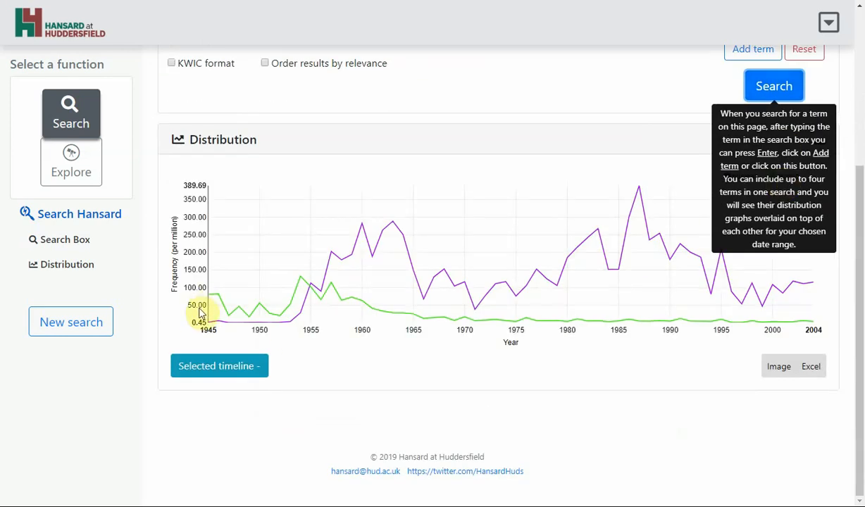
Step: Lower the start year to 1944 and update the distribution graph
mouse_move(211, 303)
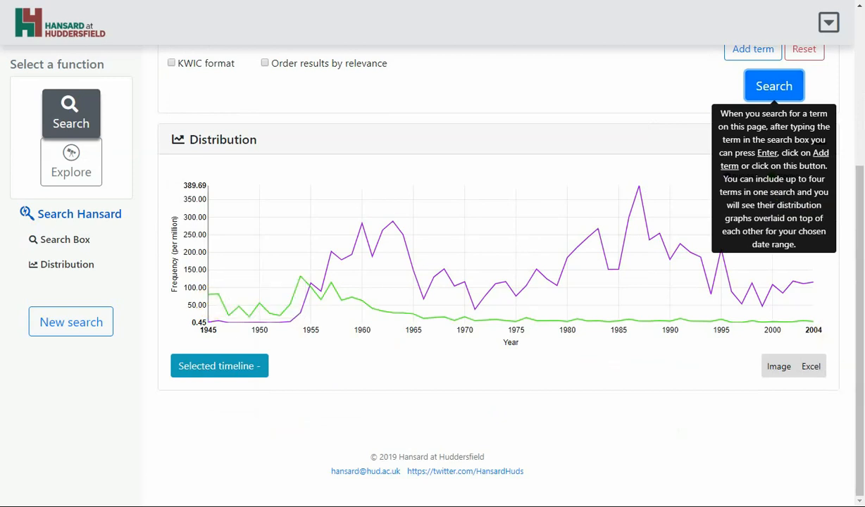
scroll(860, 341, up, 1)
scroll(860, 340, up, 1)
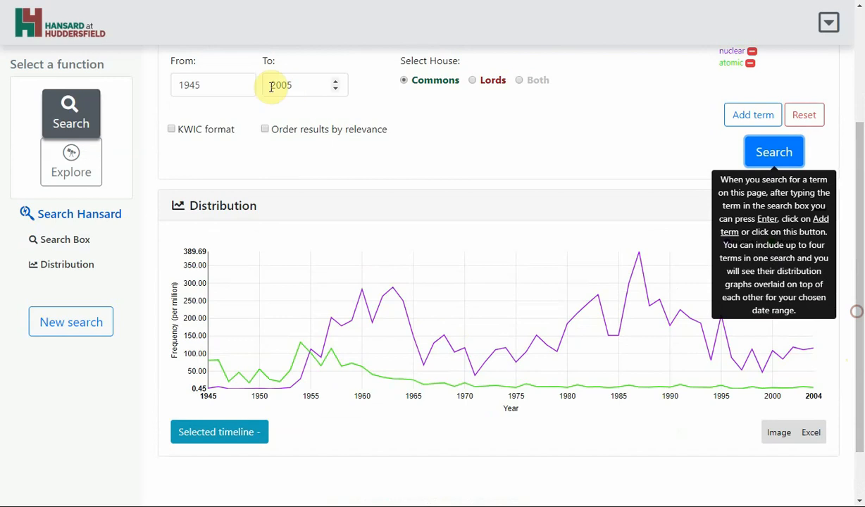
mouse_move(242, 83)
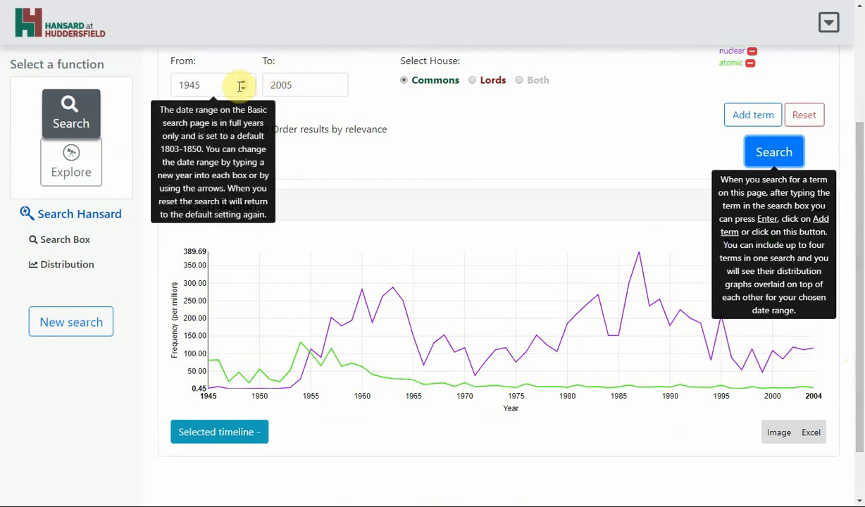
click(243, 89)
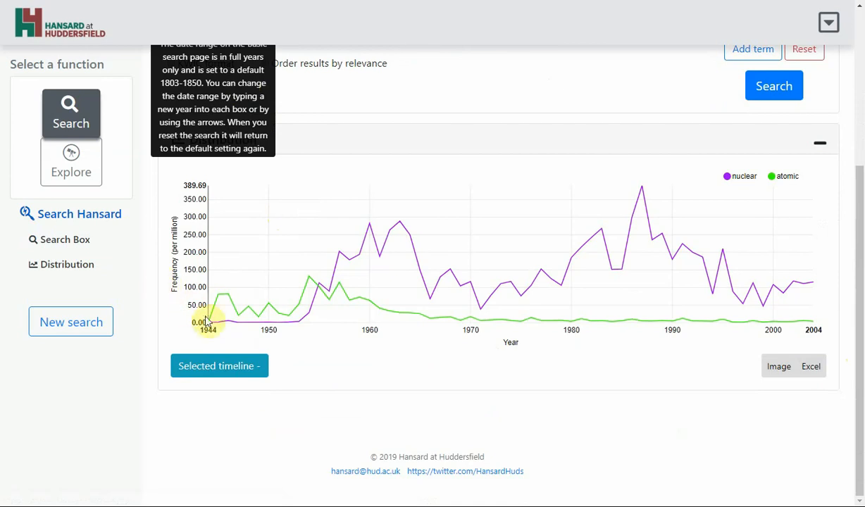
mouse_move(211, 321)
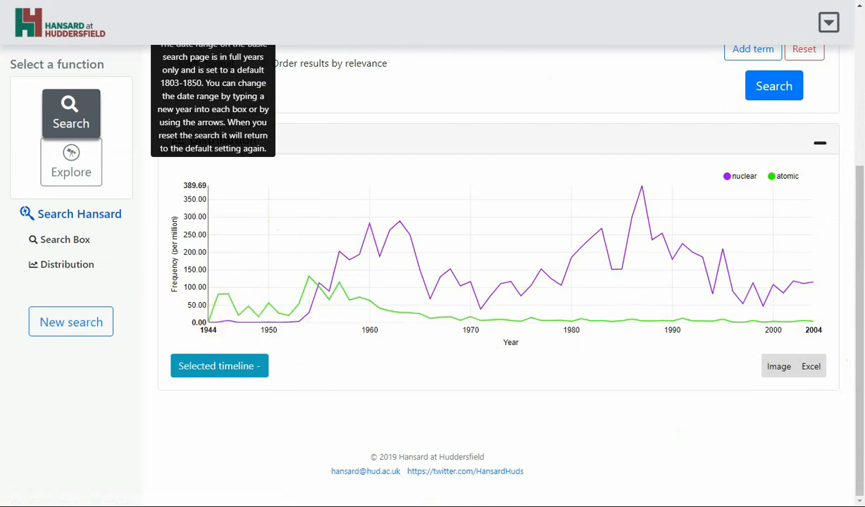
scroll(855, 367, up, 2)
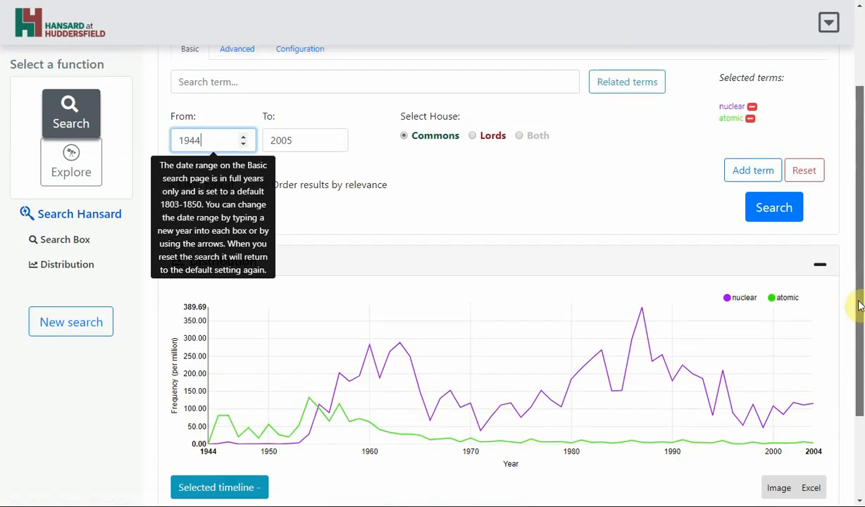
Step: Add hydrogen bomb* as a third search term and search
click(498, 177)
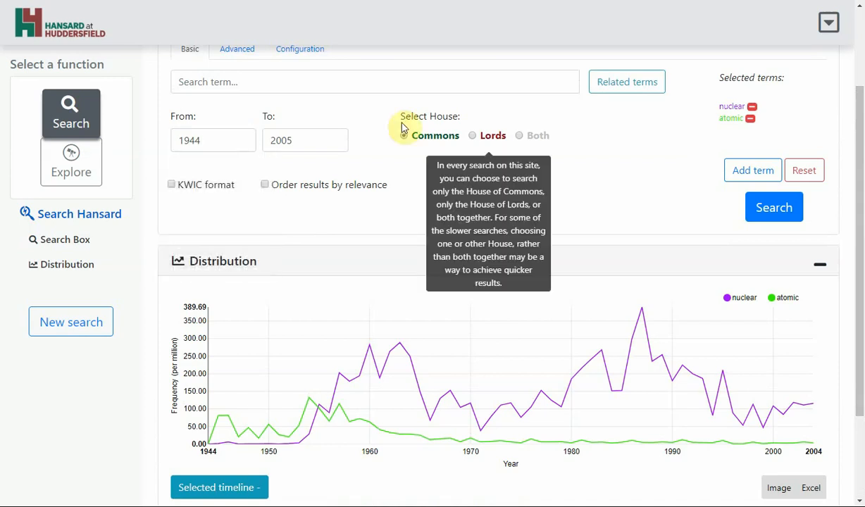
click(365, 71)
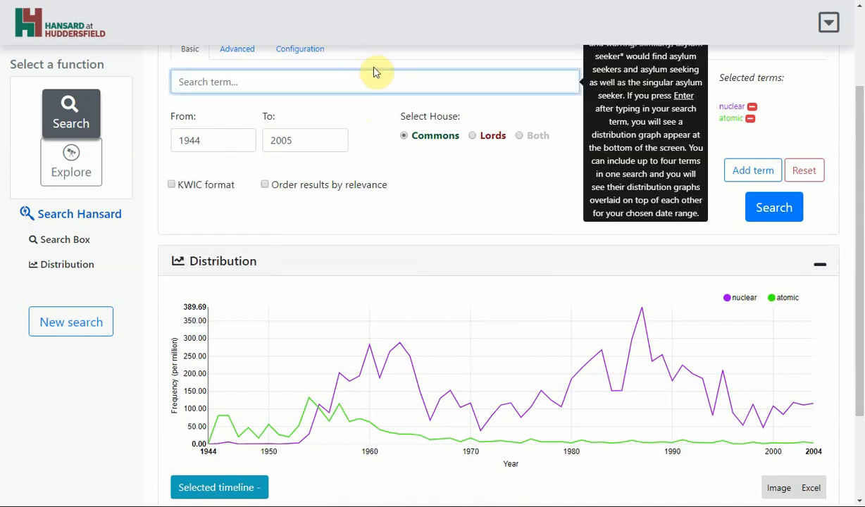
text(hydrogen bomb)
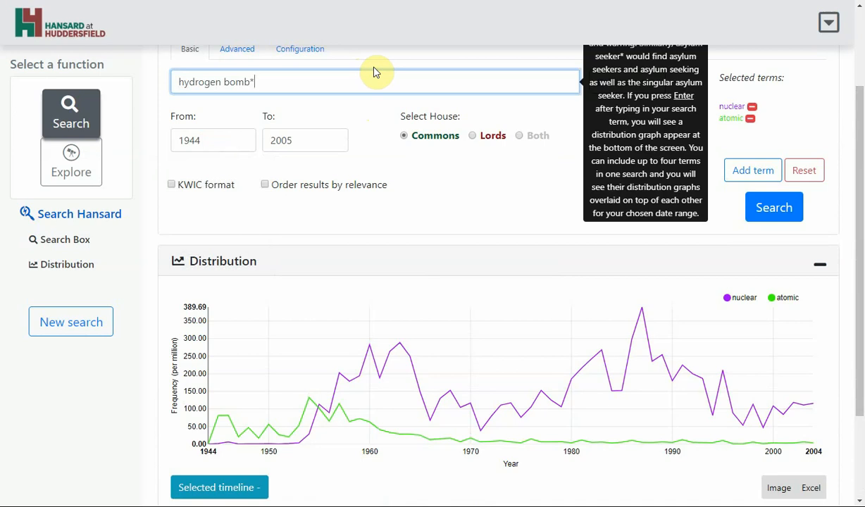
text(*)
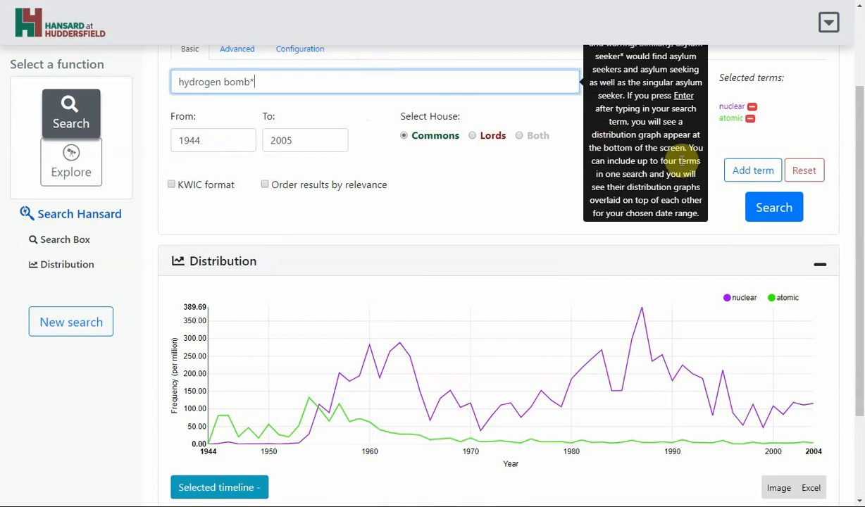
click(764, 208)
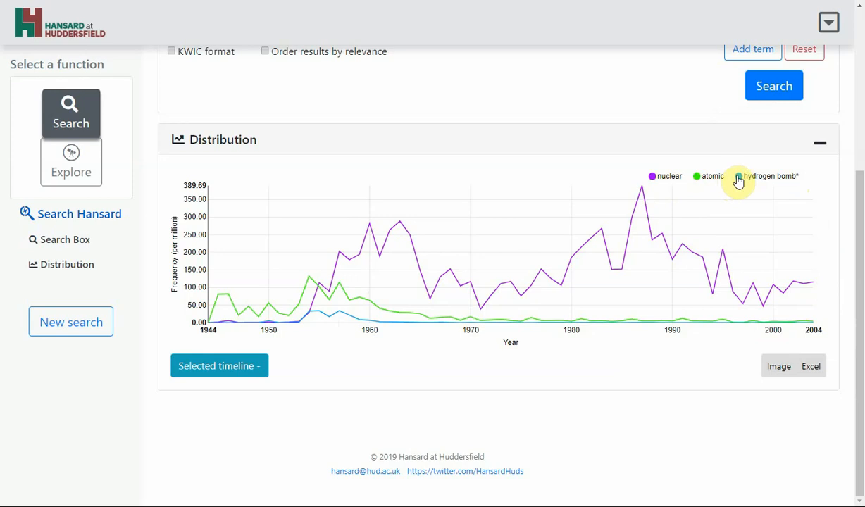
Step: Toggle the hydrogen bomb* line off and on in the legend, then remove that term from the selected terms
click(738, 181)
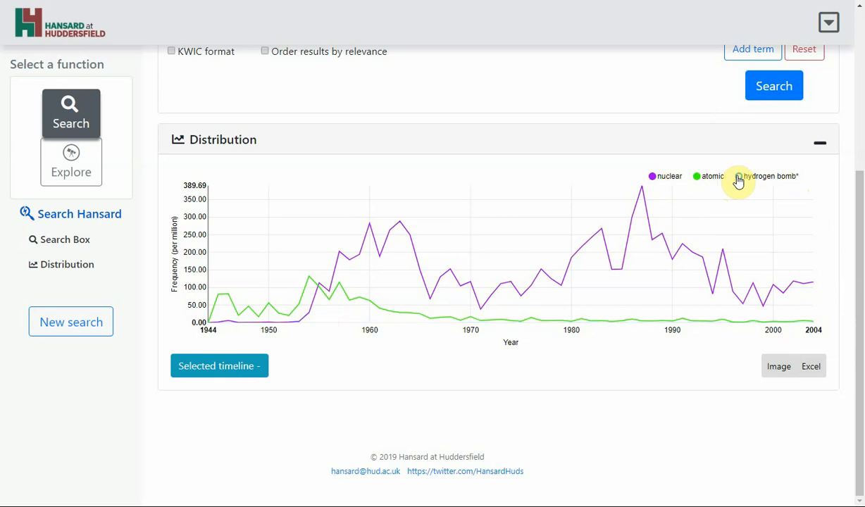
click(738, 182)
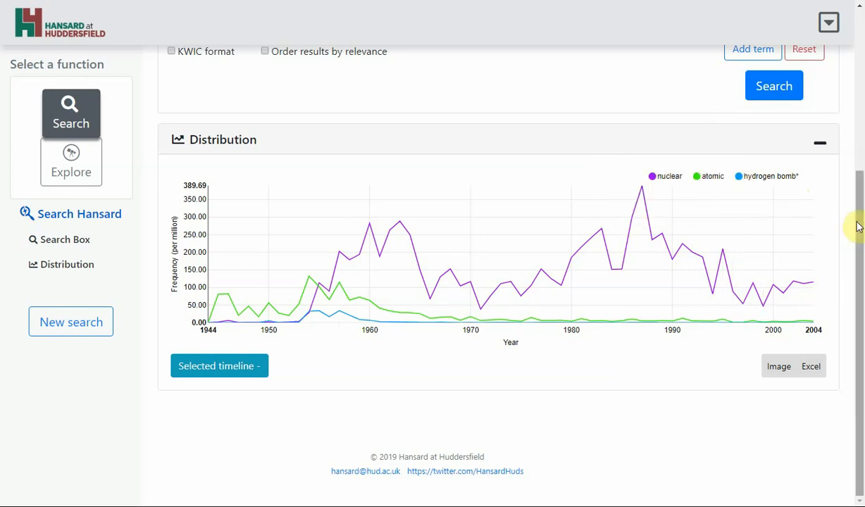
drag(858, 232, 855, 128)
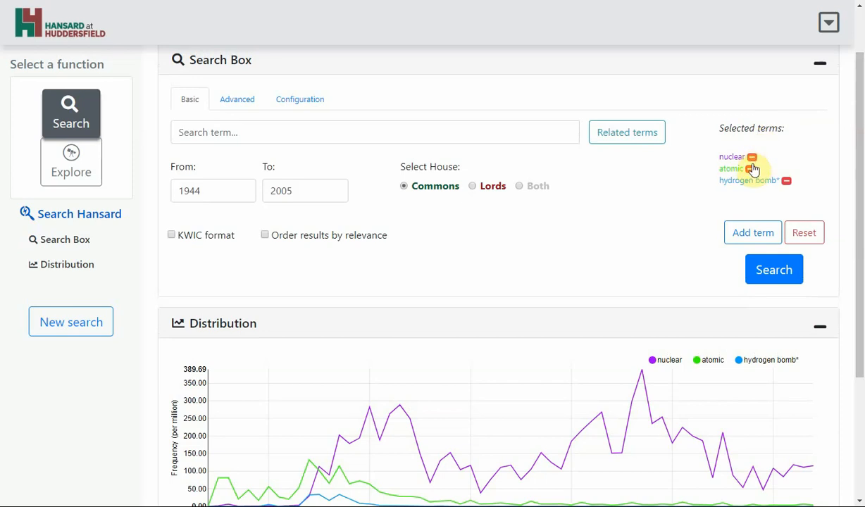
click(786, 181)
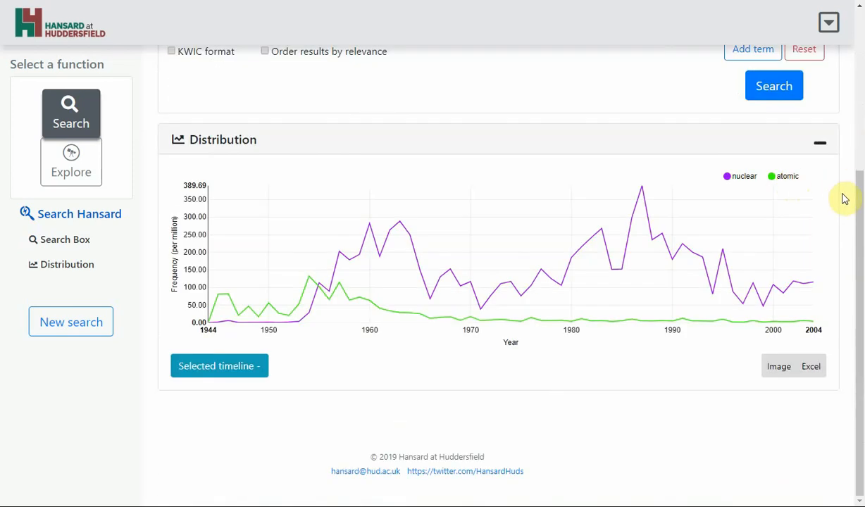
Step: Add trident as a new search term and plot it
drag(860, 207, 858, 67)
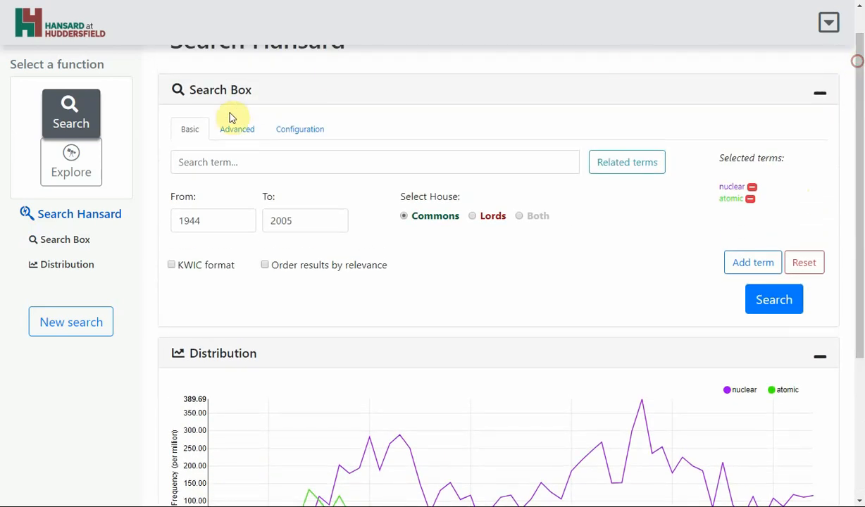
click(225, 160)
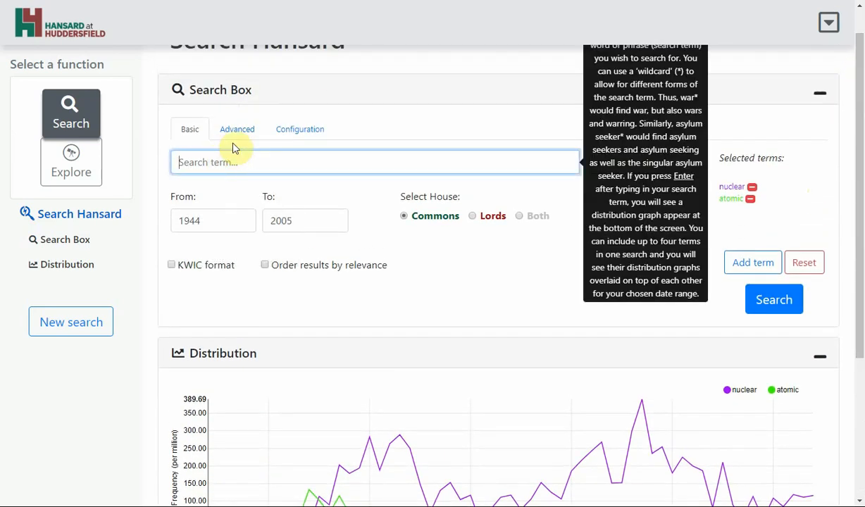
text(trident)
click(768, 300)
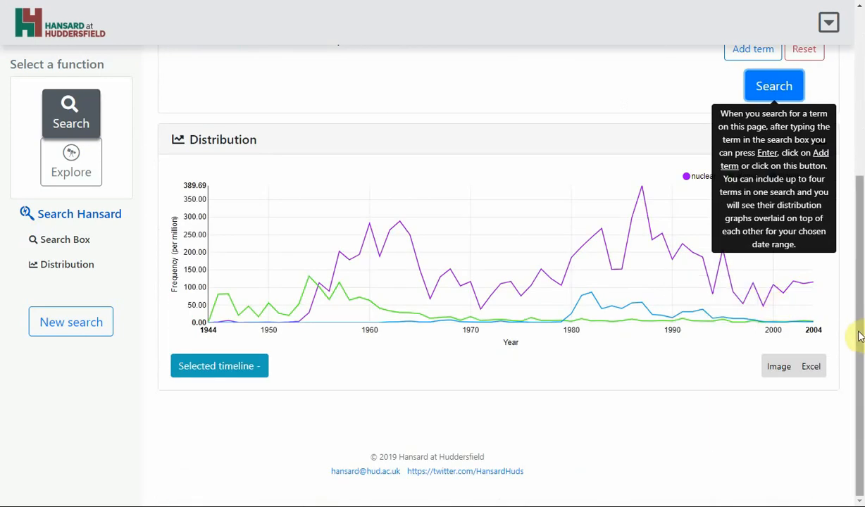
Step: Add cruise missile* as a fourth search term and run the search
scroll(861, 318, up, 1)
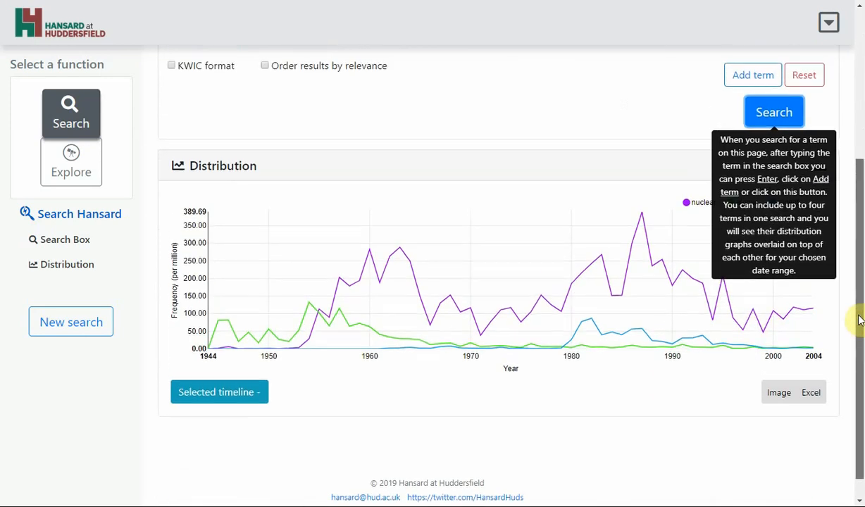
drag(860, 319, 860, 232)
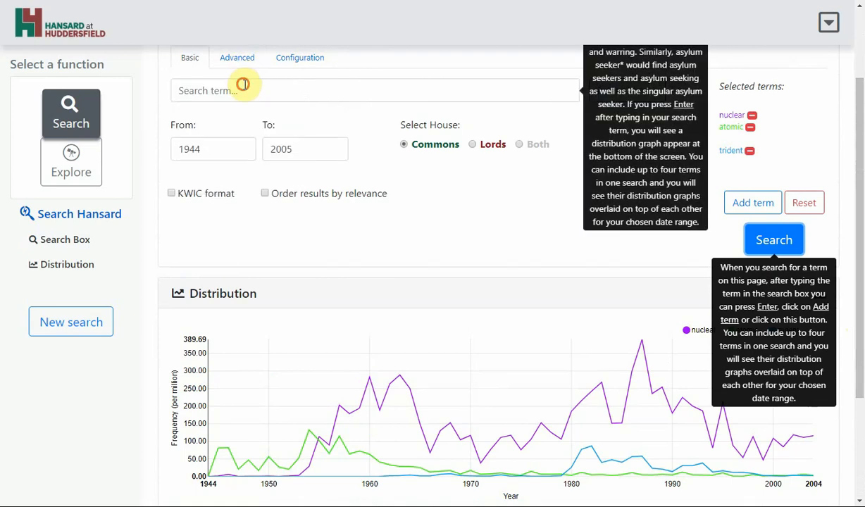
click(246, 84)
text(crui)
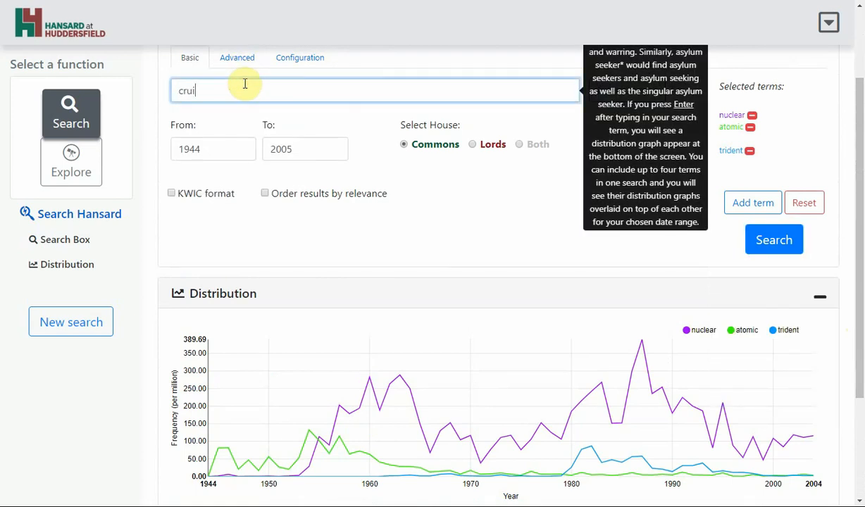
text(se missile*)
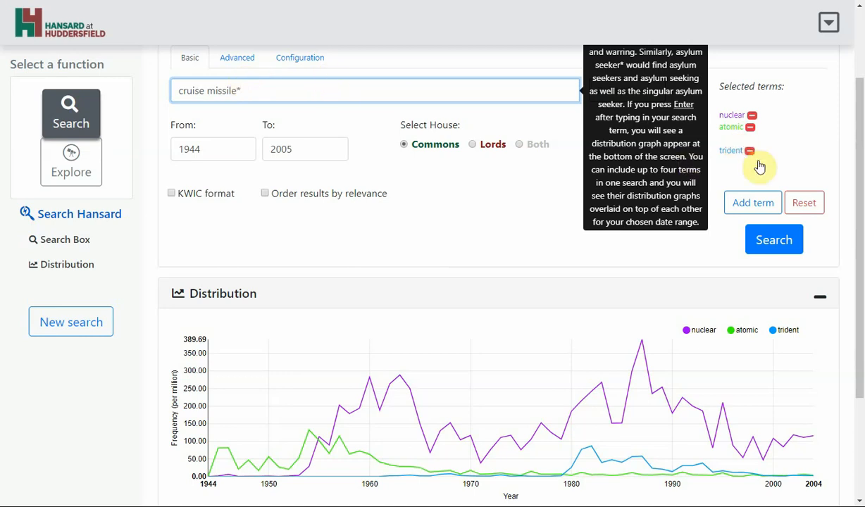
click(775, 242)
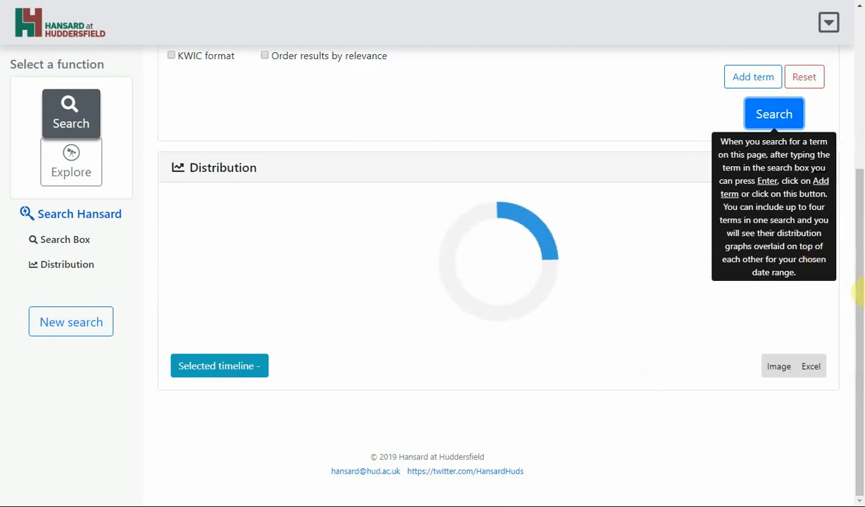
Step: Hide the cruise missile* and trident lines from the distribution graph using its legend
drag(860, 291, 859, 281)
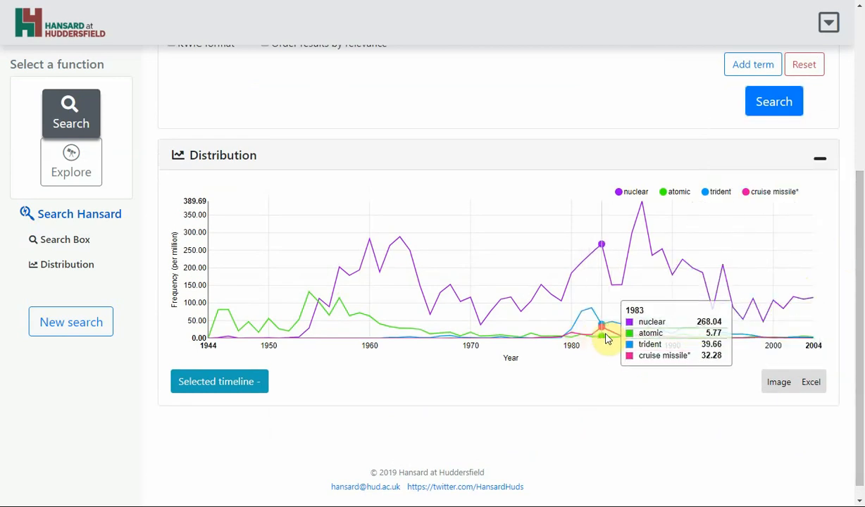
click(747, 198)
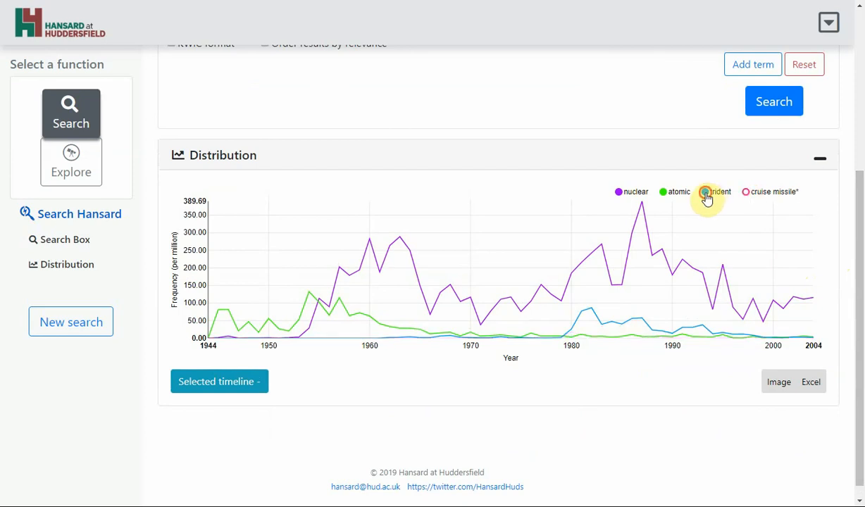
click(707, 198)
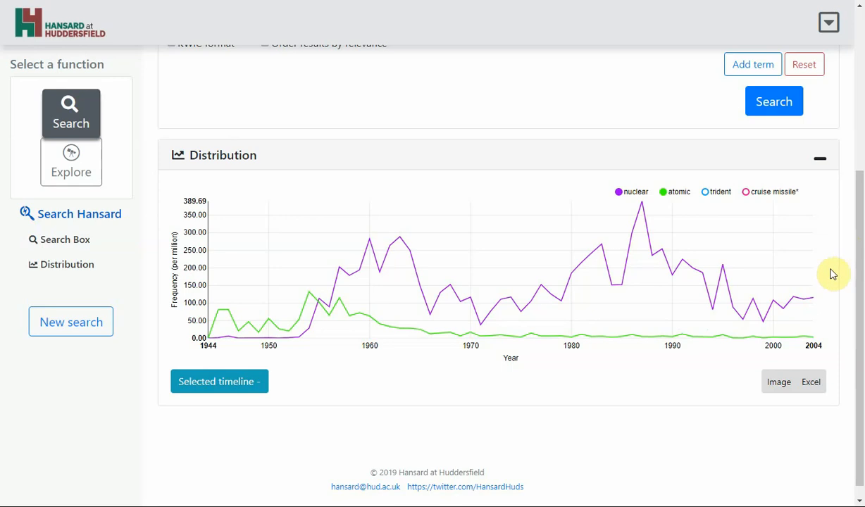
Step: Examine the yearly nuclear and atomic frequency values on the graph and review the selected terms list
mouse_move(318, 317)
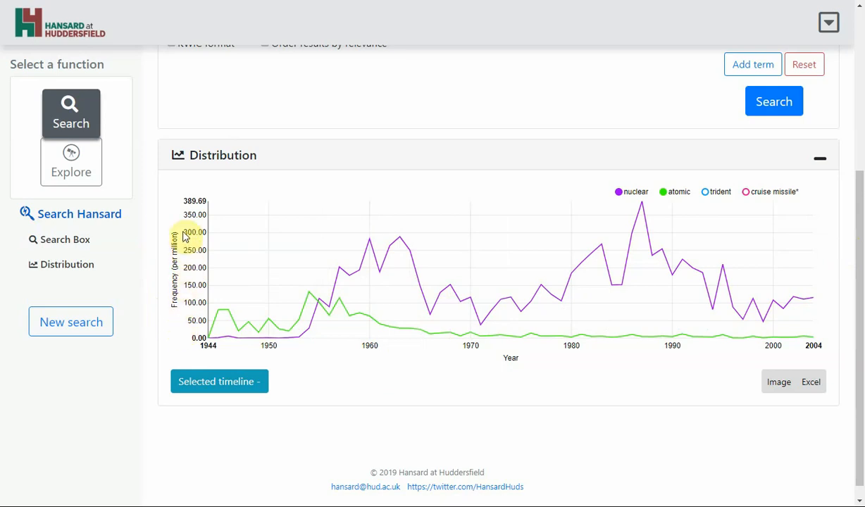
mouse_move(340, 275)
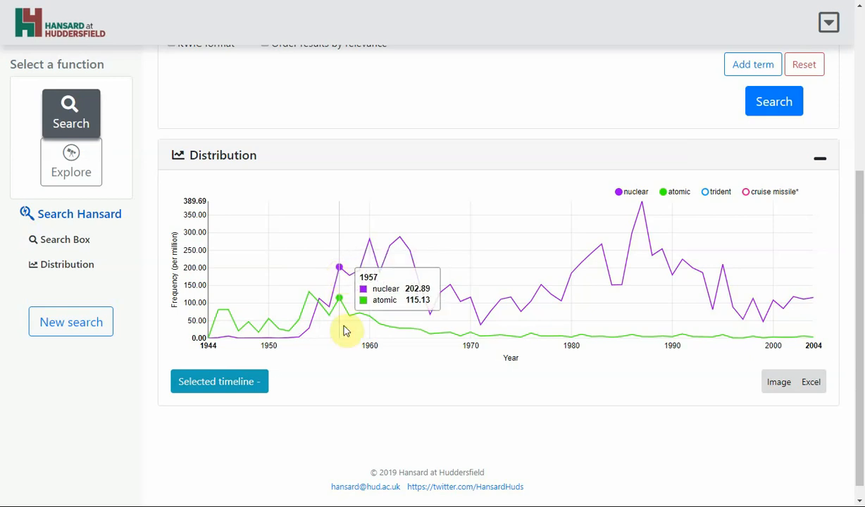
mouse_move(344, 341)
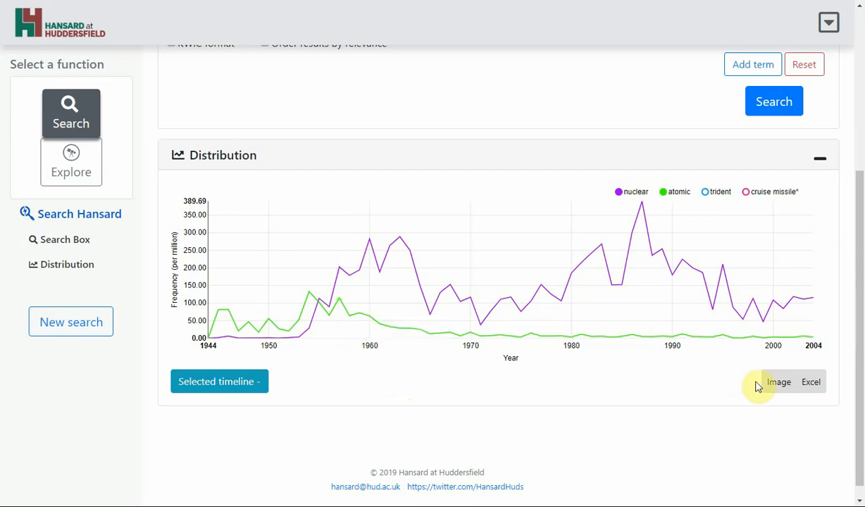
mouse_move(778, 385)
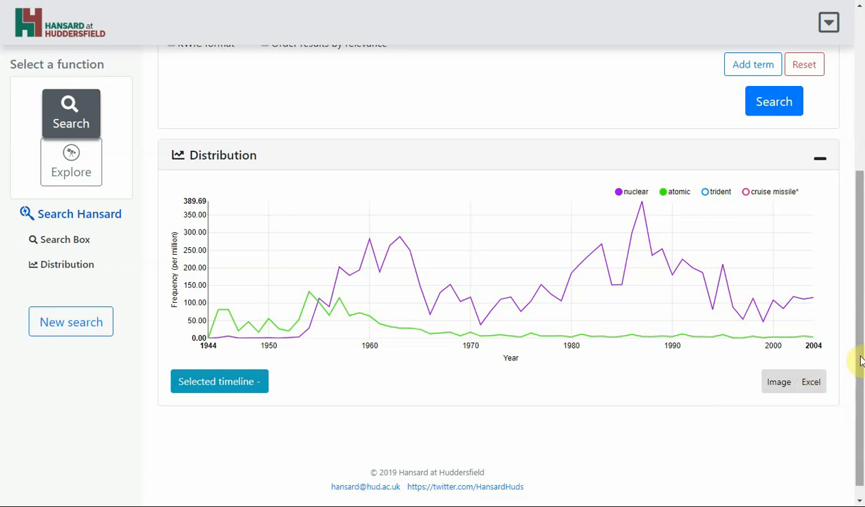
drag(859, 367, 854, 205)
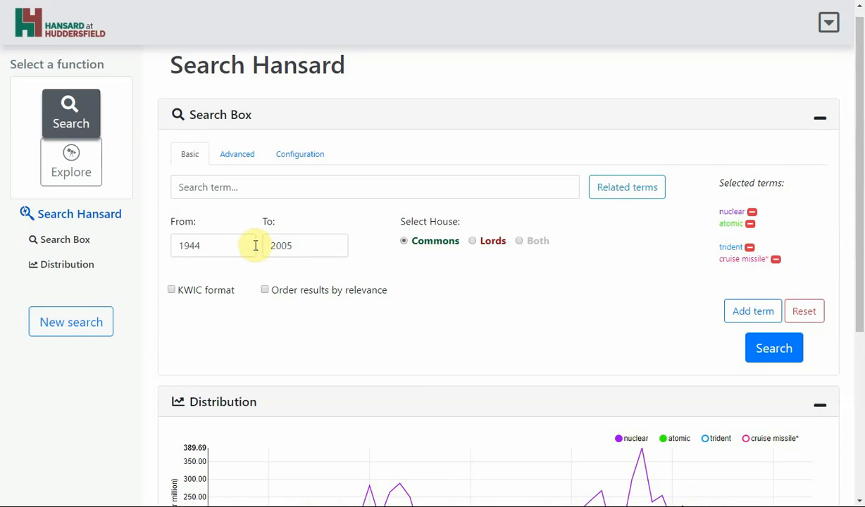
mouse_move(243, 247)
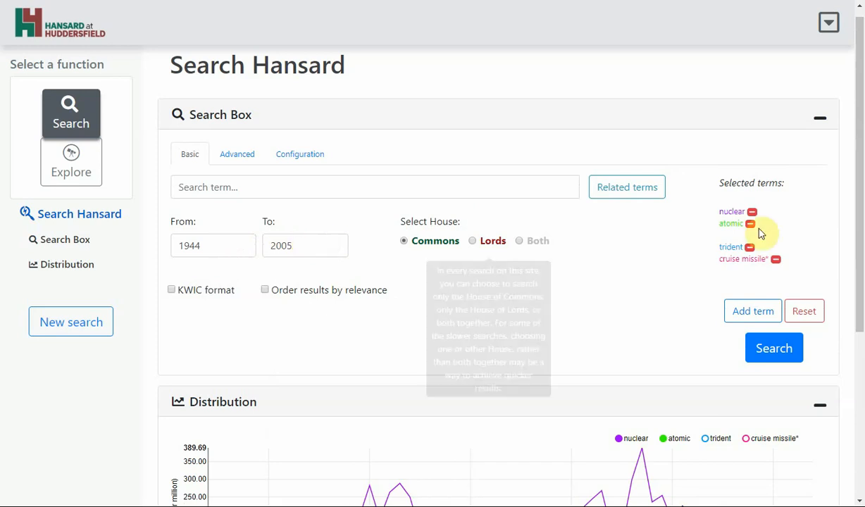
drag(861, 245, 861, 395)
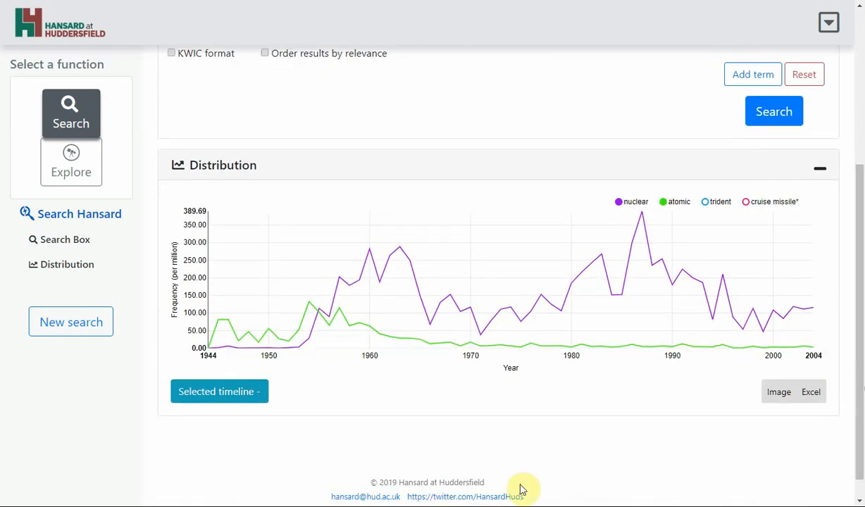
mouse_move(323, 336)
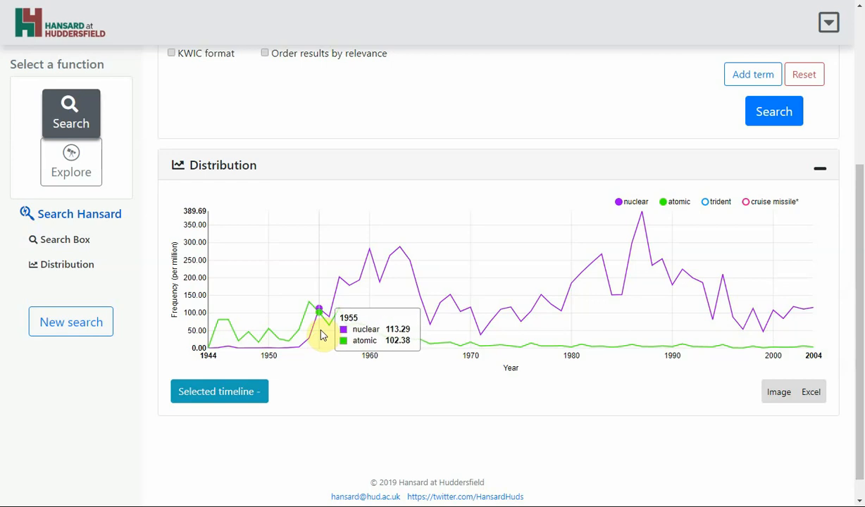